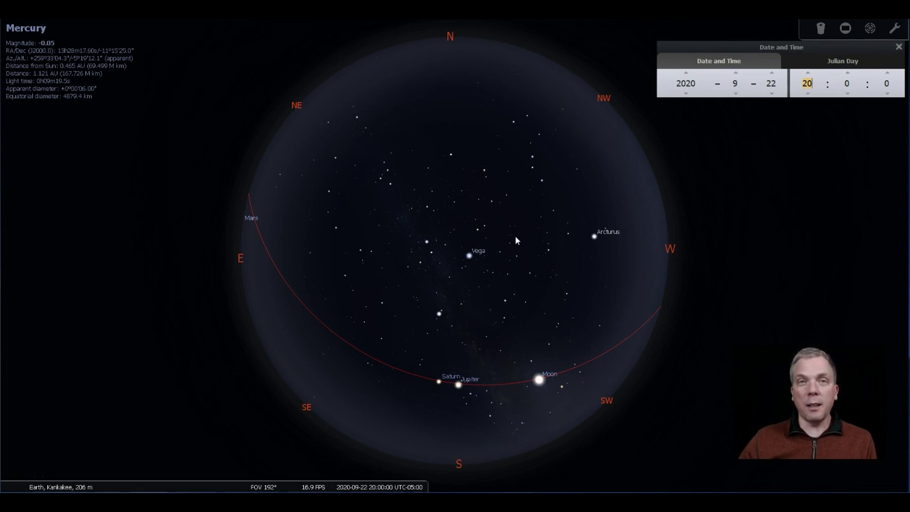
Step: Inspect the bright Summer Triangle stars, from Vega through the star near 55 Cyg, leaving Altair selected
{"action": "left_click", "coordinate": [469, 256]}
{"action": "left_click", "coordinate": [426, 239]}
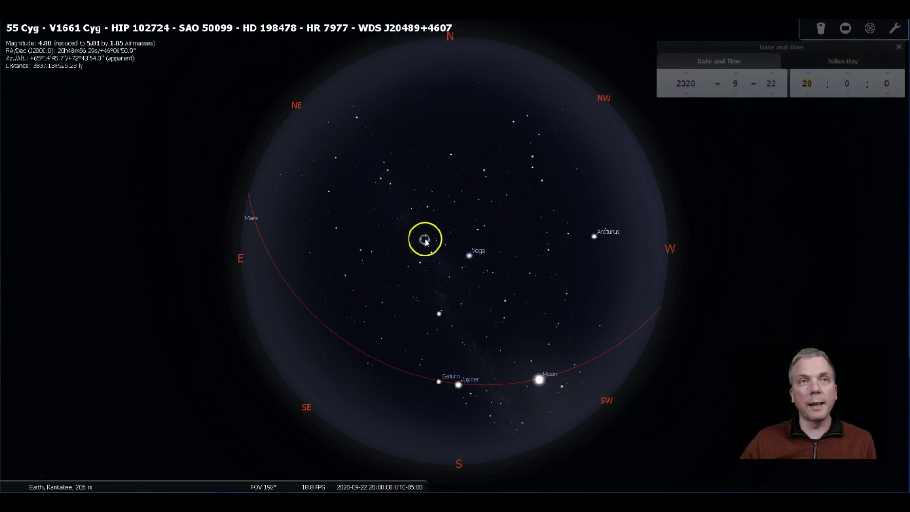
{"action": "left_click", "coordinate": [440, 317]}
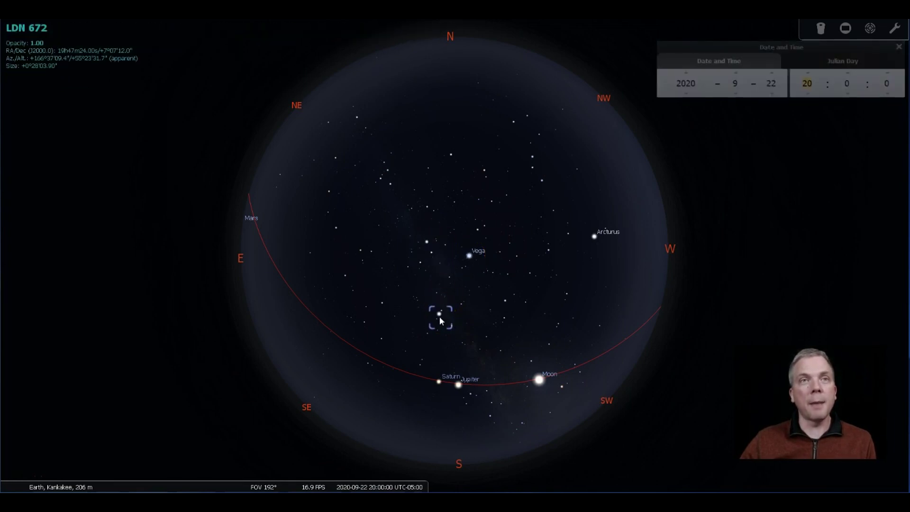
{"action": "left_click", "coordinate": [438, 314]}
{"action": "left_click", "coordinate": [439, 314]}
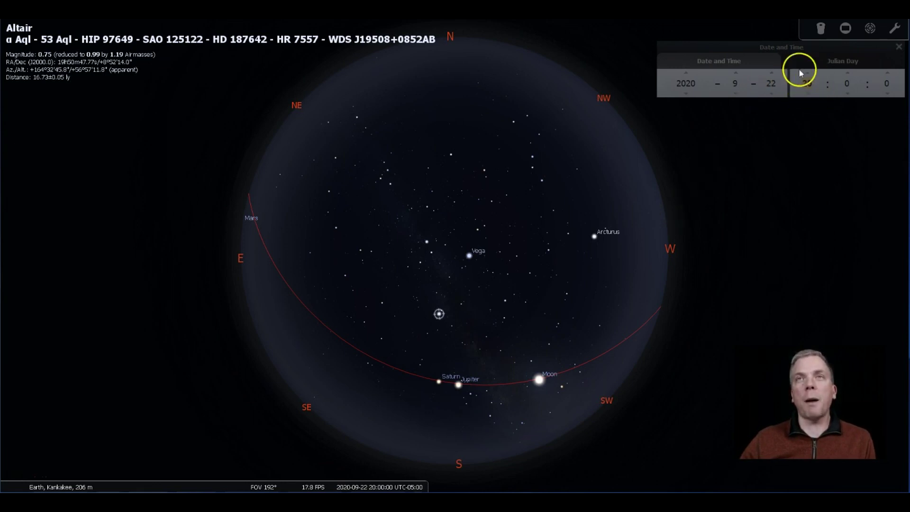
Step: Advance the sky month by month to 2020-11-22, set the time to 19:00 and select Mars
{"action": "left_click", "coordinate": [809, 84]}
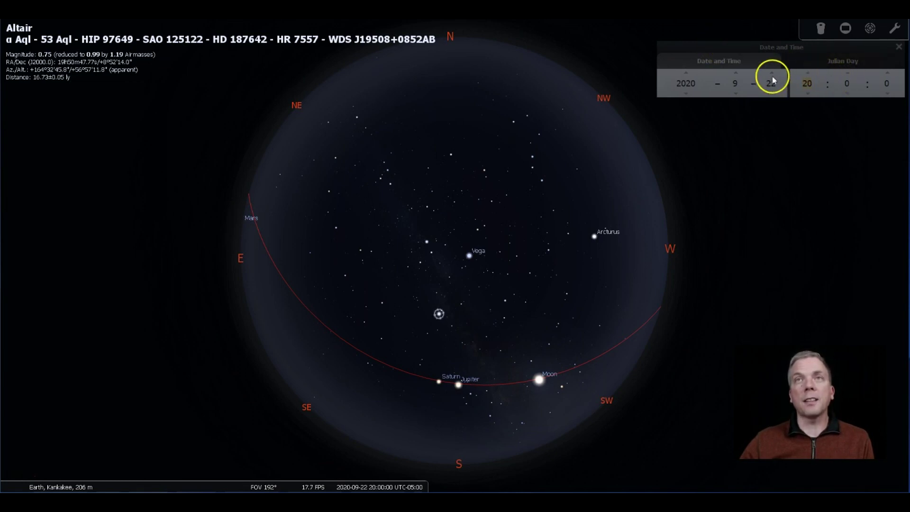
{"action": "left_click", "coordinate": [738, 72]}
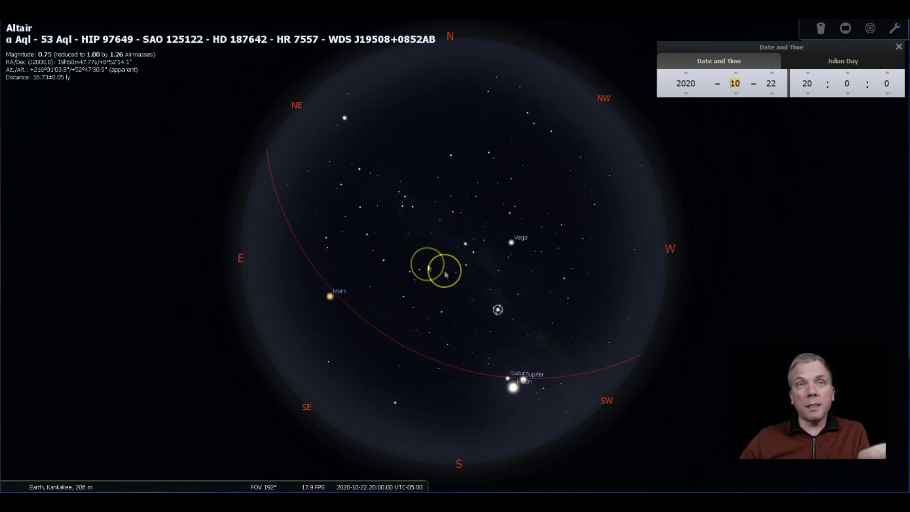
{"action": "left_click", "coordinate": [736, 73]}
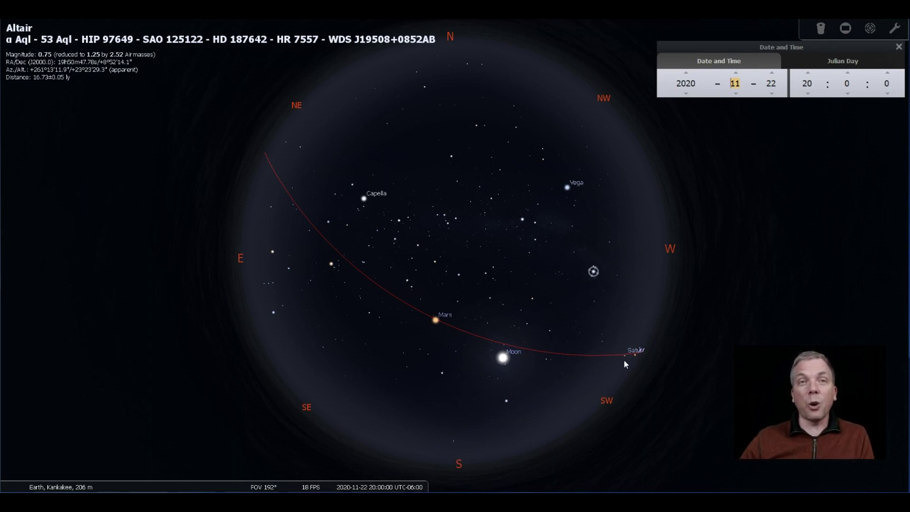
{"action": "left_click", "coordinate": [808, 94]}
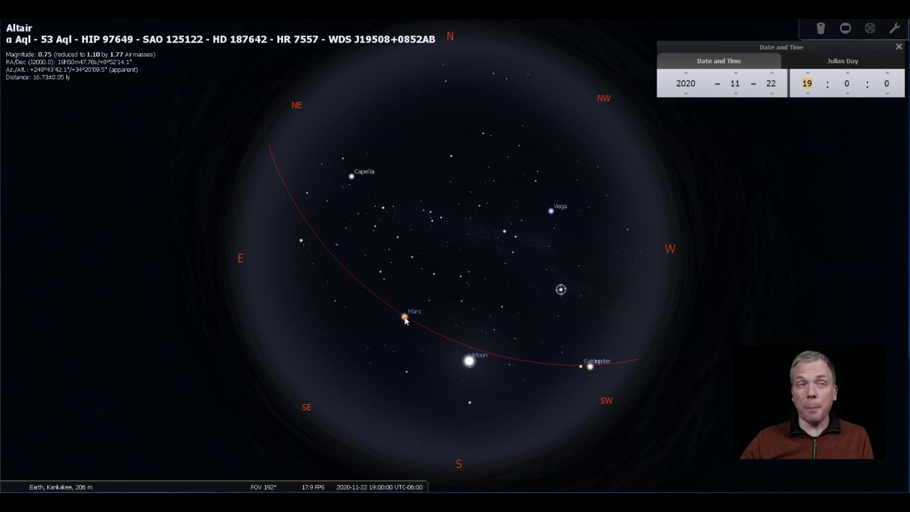
{"action": "left_click", "coordinate": [405, 319]}
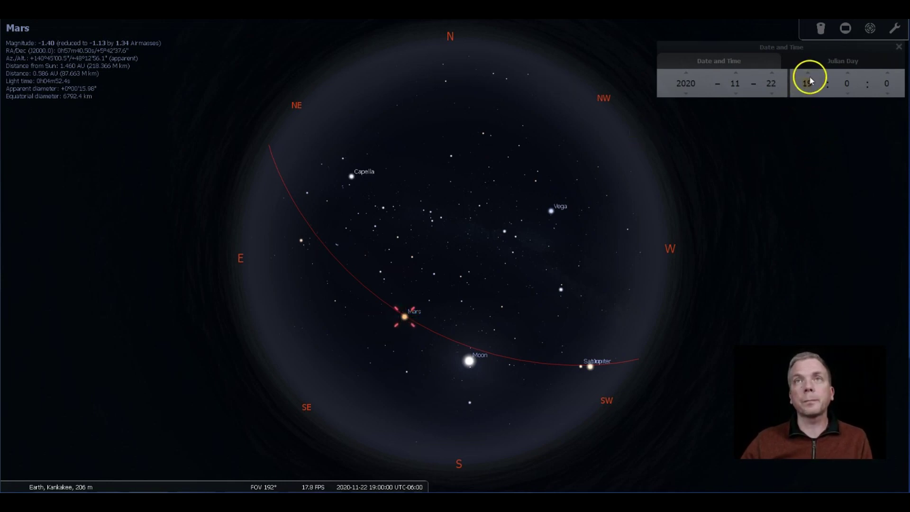
Step: View the sky on 2020-12-22 at 18:00, and return the date and time to 2020-09-22 at 20:00
{"action": "left_click", "coordinate": [736, 73]}
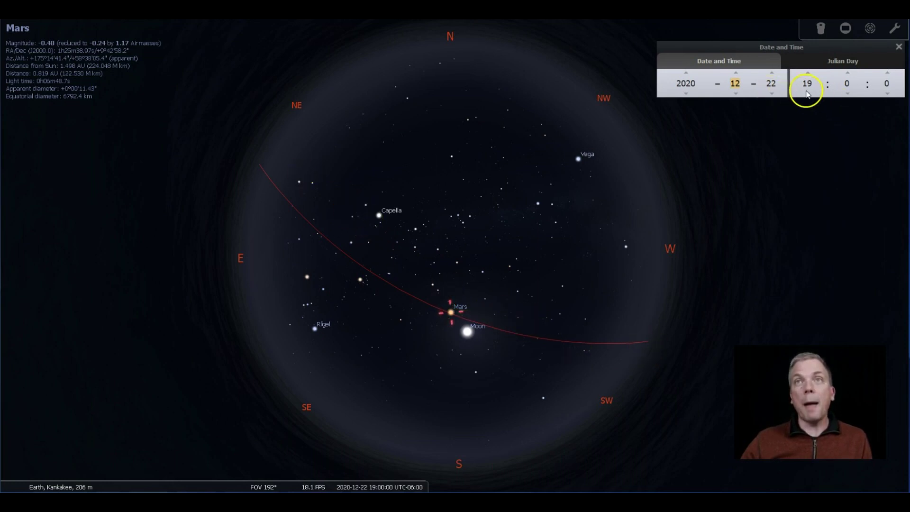
{"action": "left_click", "coordinate": [808, 93]}
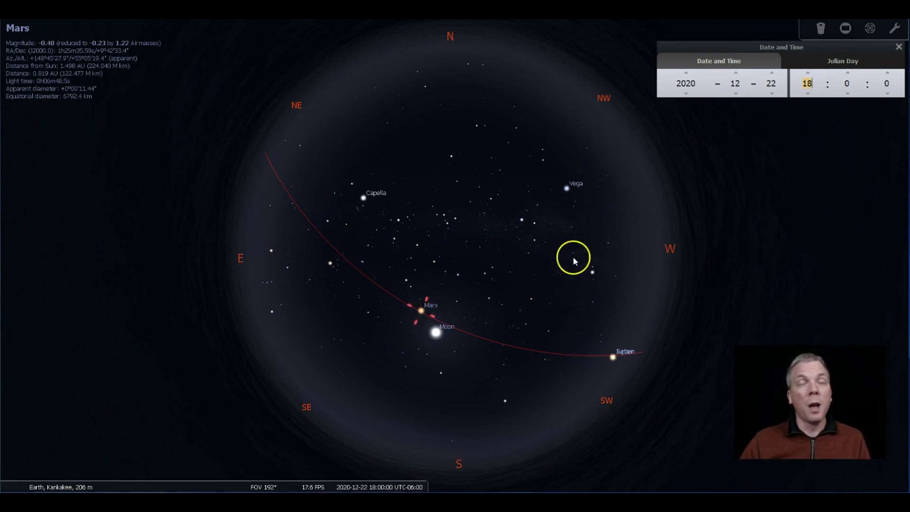
{"action": "scroll", "coordinate": [732, 95], "scroll_direction": "down", "scroll_amount": 3}
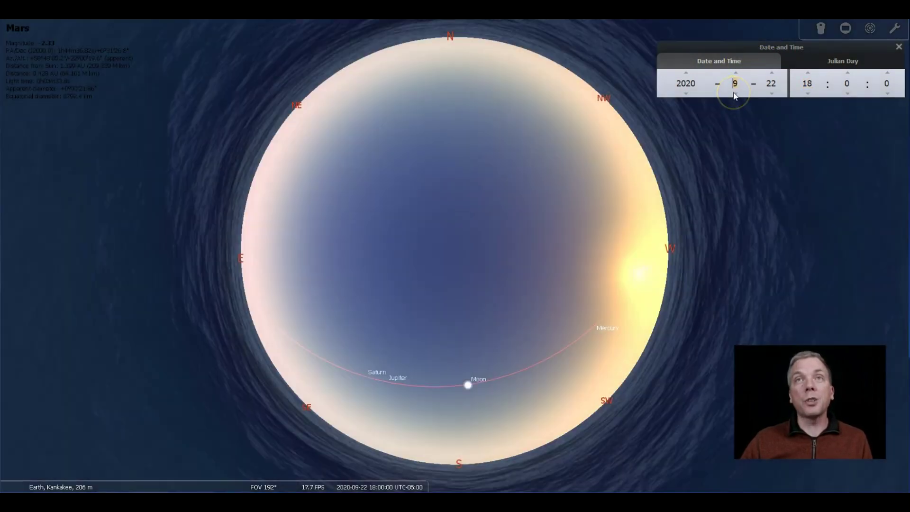
{"action": "scroll", "coordinate": [806, 83], "scroll_direction": "up", "scroll_amount": 2}
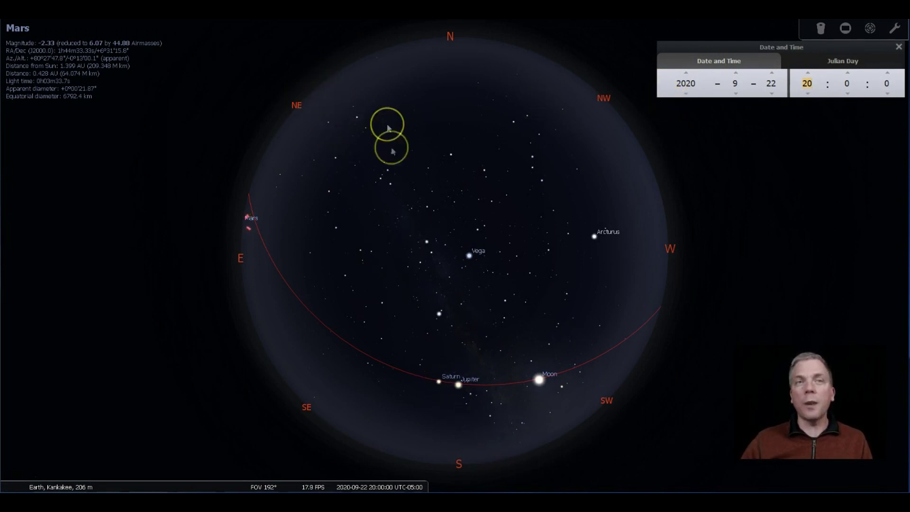
Step: Display the galactic equator line on the sky through the viewing options, and close the options window
{"action": "mouse_move", "coordinate": [33, 331]}
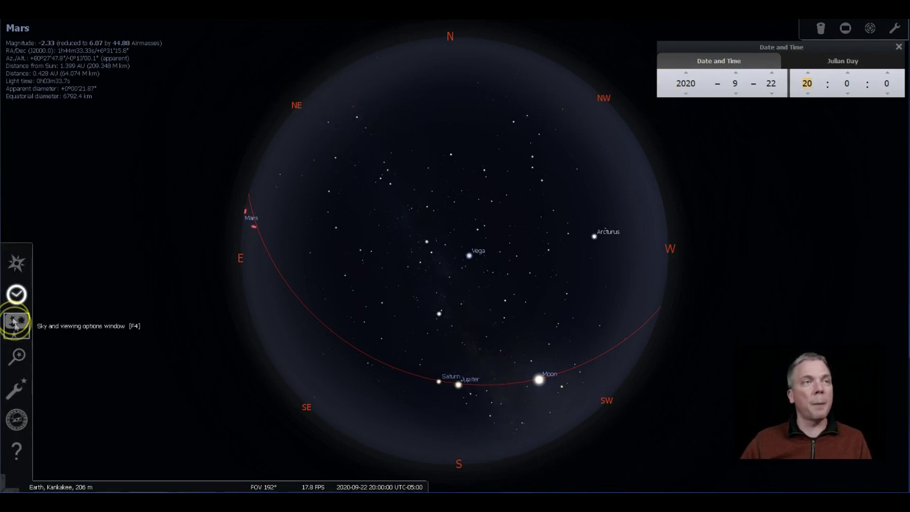
{"action": "left_click", "coordinate": [16, 326]}
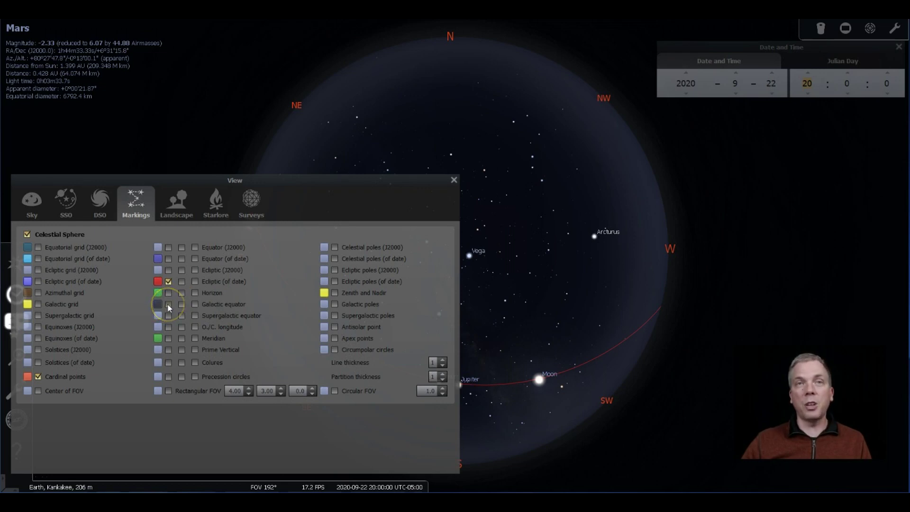
{"action": "left_click", "coordinate": [454, 181]}
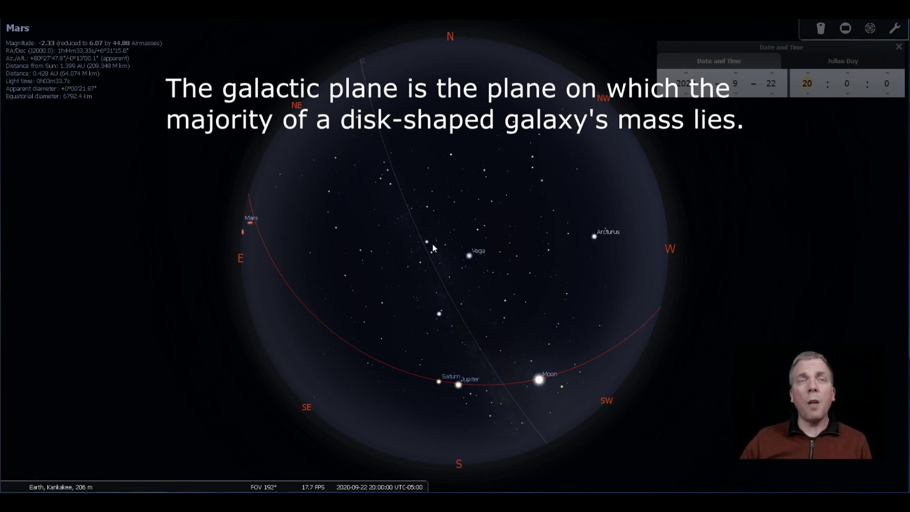
Step: Enable labels and markers for deep-sky objects in the viewing options, and close the options window
{"action": "left_click", "coordinate": [19, 326]}
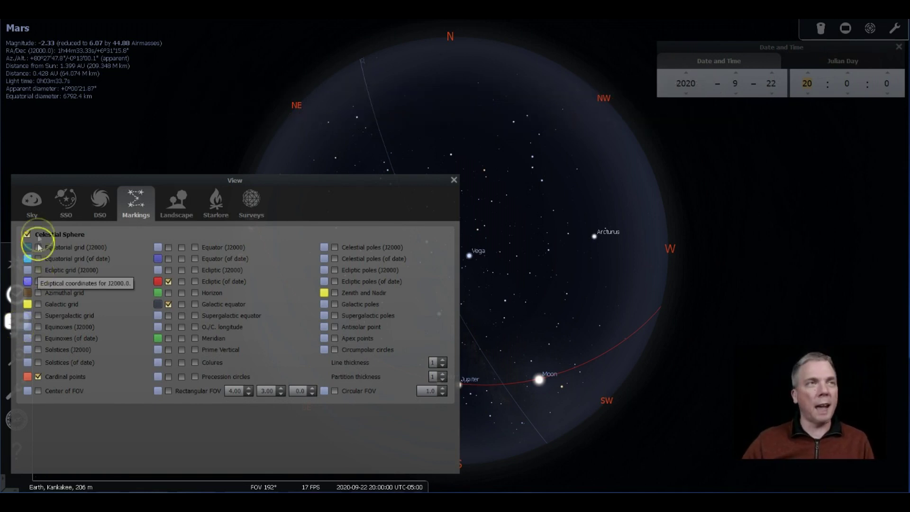
{"action": "left_click", "coordinate": [96, 214]}
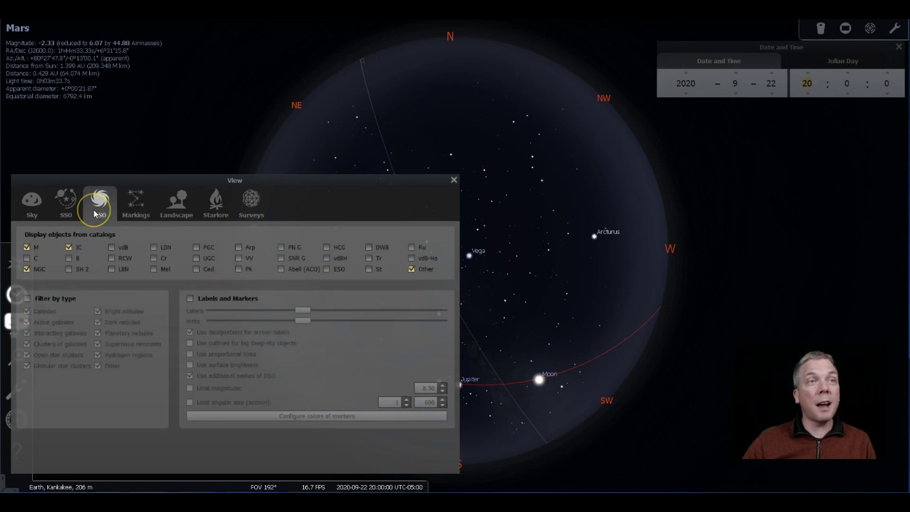
{"action": "left_click", "coordinate": [190, 298]}
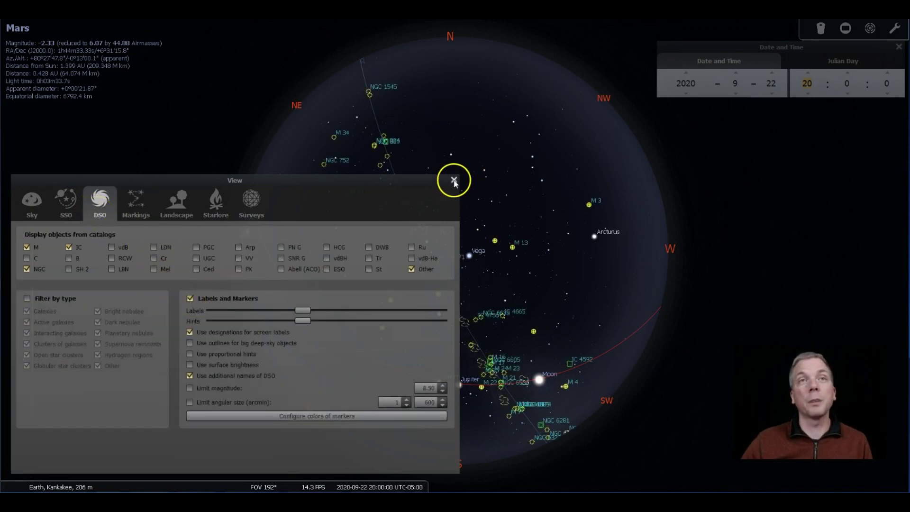
{"action": "left_click", "coordinate": [452, 181]}
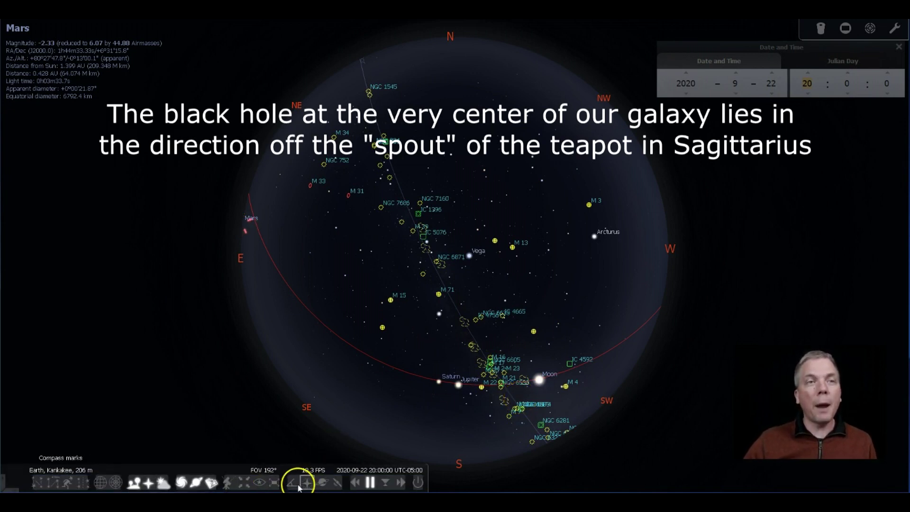
Step: Measure the angle alongside the galactic equator between the cluster group in Sagittarius and M39
{"action": "left_click", "coordinate": [295, 488]}
{"action": "left_click_drag", "start_coordinate": [510, 408], "coordinate": [414, 232]}
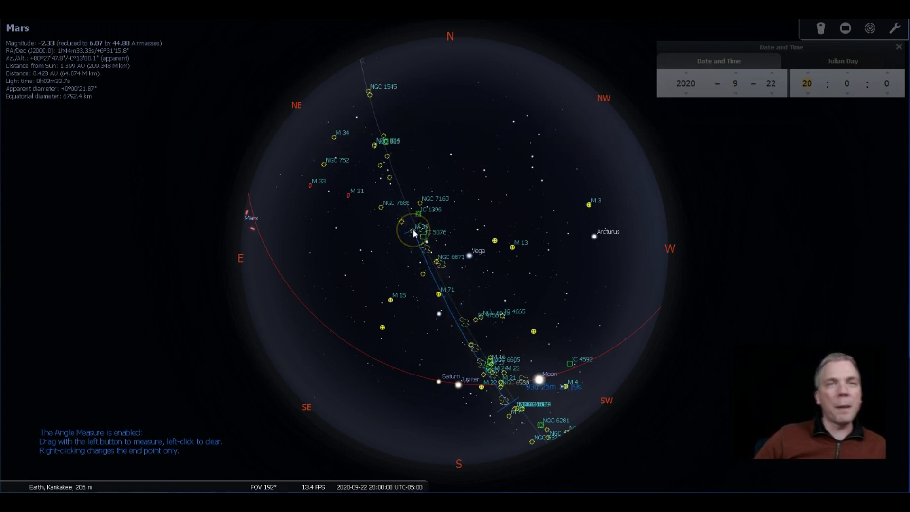
{"action": "left_click_drag", "start_coordinate": [413, 238], "coordinate": [379, 406]}
{"action": "left_click_drag", "start_coordinate": [436, 419], "coordinate": [493, 414]}
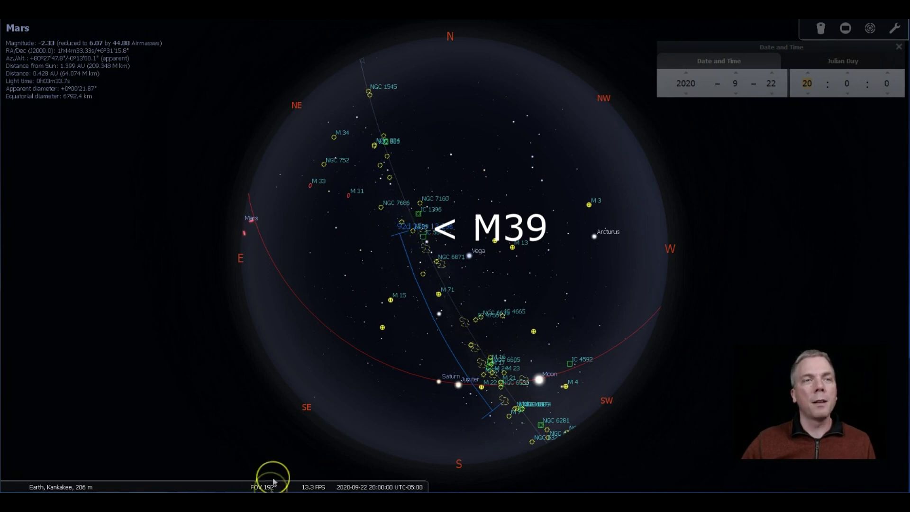
{"action": "mouse_move", "coordinate": [261, 488]}
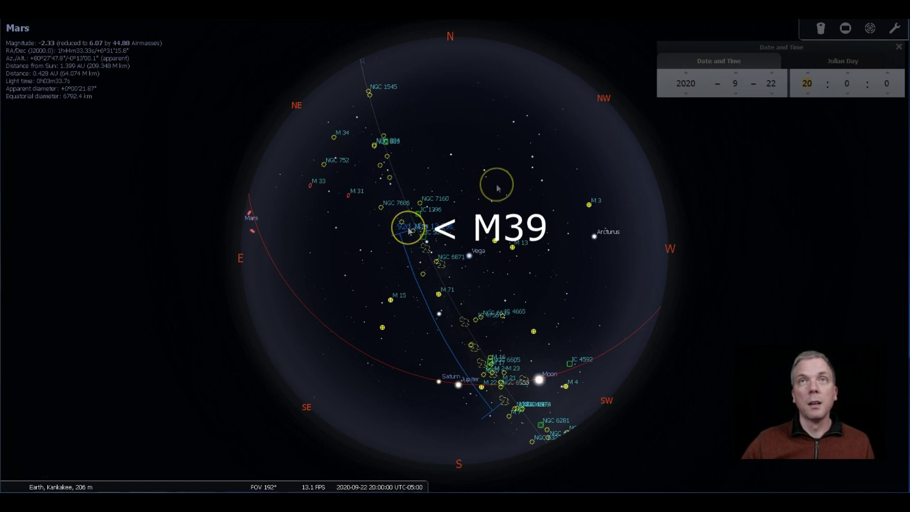
Step: Preview the Milky Way's position one and two months ahead, and return the date to 2020-09-22
{"action": "left_click", "coordinate": [736, 73]}
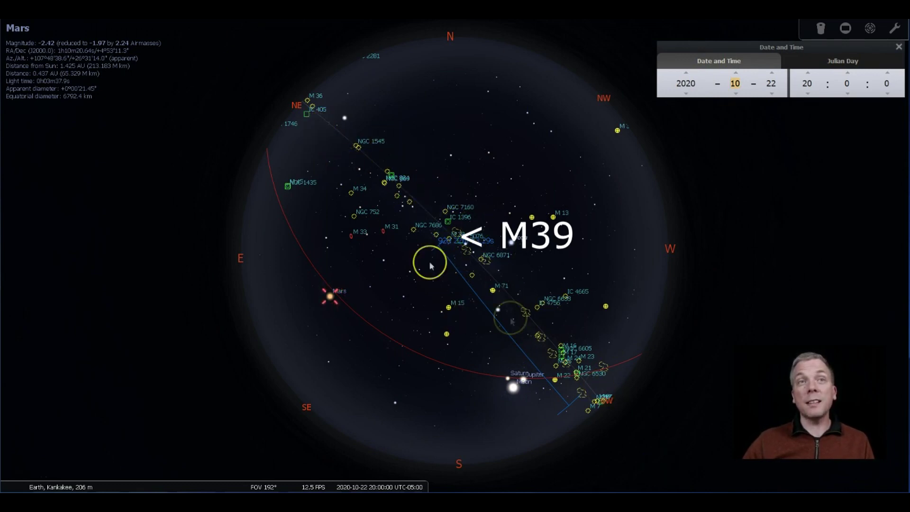
{"action": "left_click", "coordinate": [736, 72]}
{"action": "left_click", "coordinate": [735, 94]}
{"action": "left_click", "coordinate": [736, 94]}
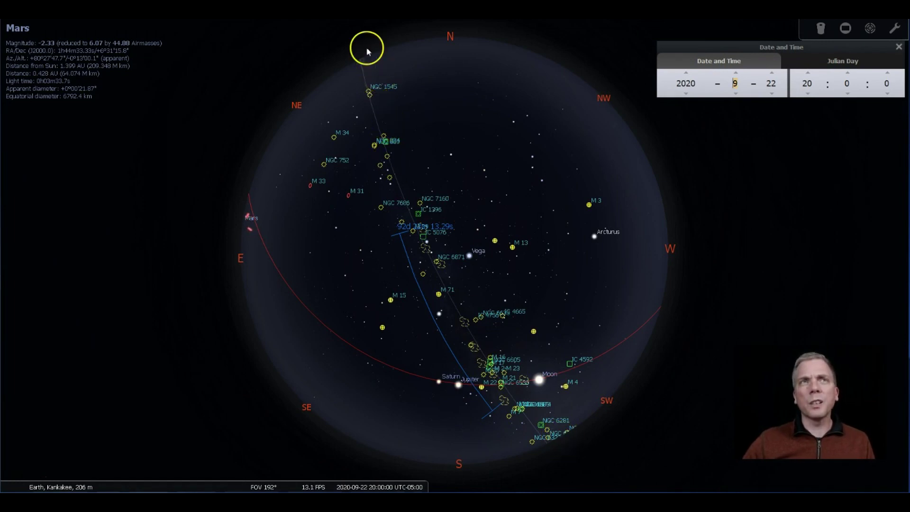
Step: Advance the sky month by month to 2020-12-22 and set the time to 22:00
{"action": "left_click", "coordinate": [735, 74]}
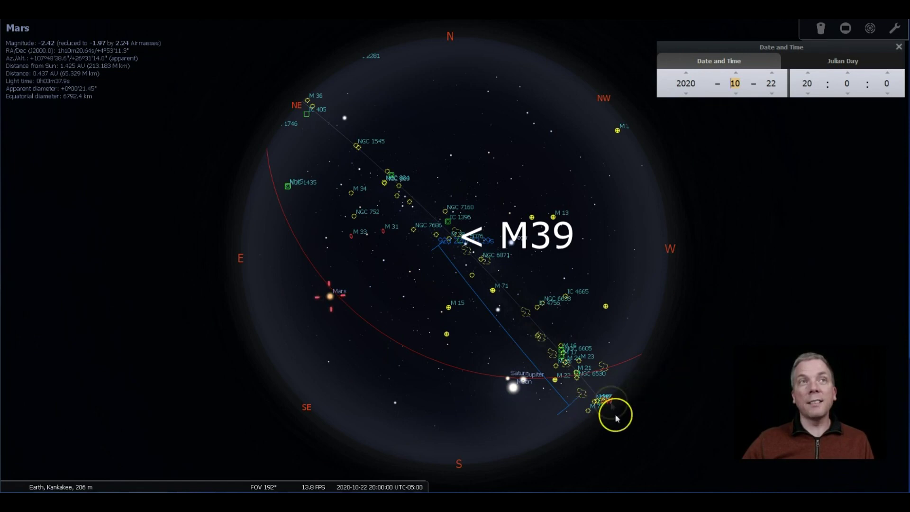
{"action": "left_click", "coordinate": [736, 73]}
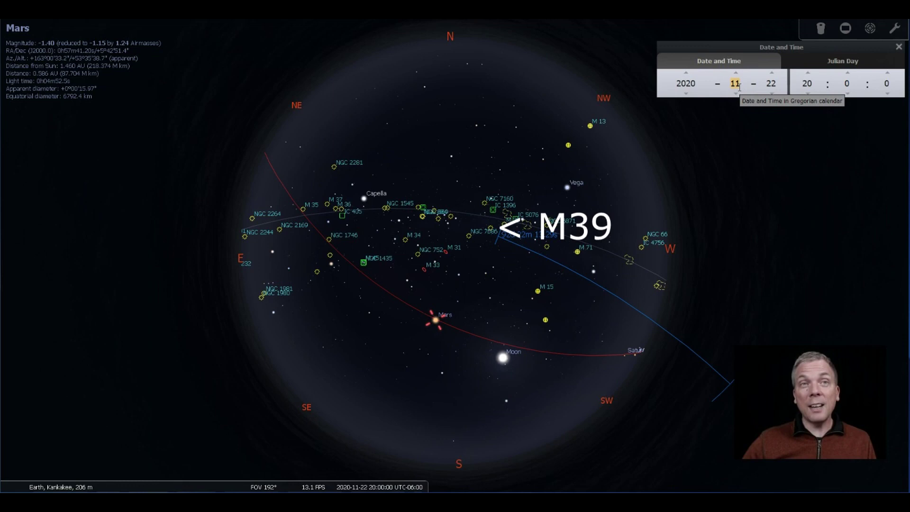
{"action": "left_click", "coordinate": [738, 72]}
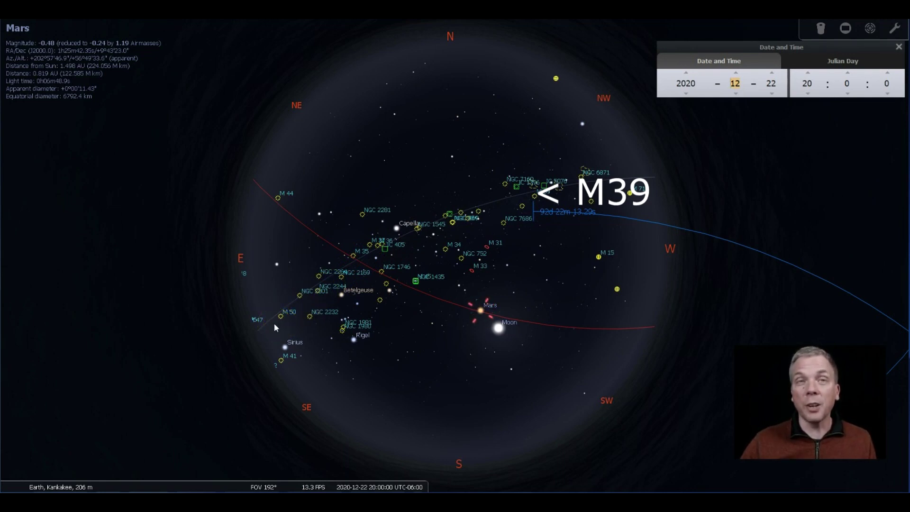
{"action": "left_click", "coordinate": [808, 73]}
{"action": "left_click", "coordinate": [808, 74]}
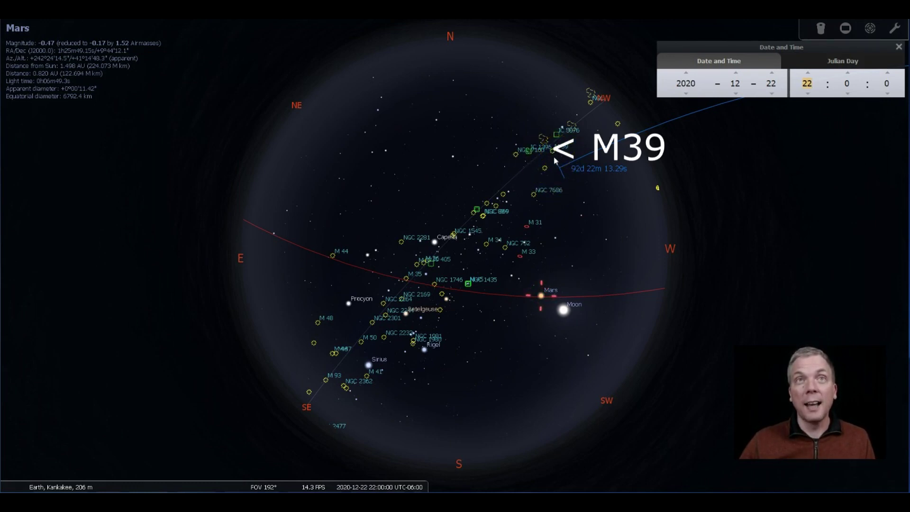
{"action": "left_click_drag", "start_coordinate": [557, 162], "coordinate": [467, 233]}
{"action": "left_click_drag", "start_coordinate": [572, 180], "coordinate": [398, 291]}
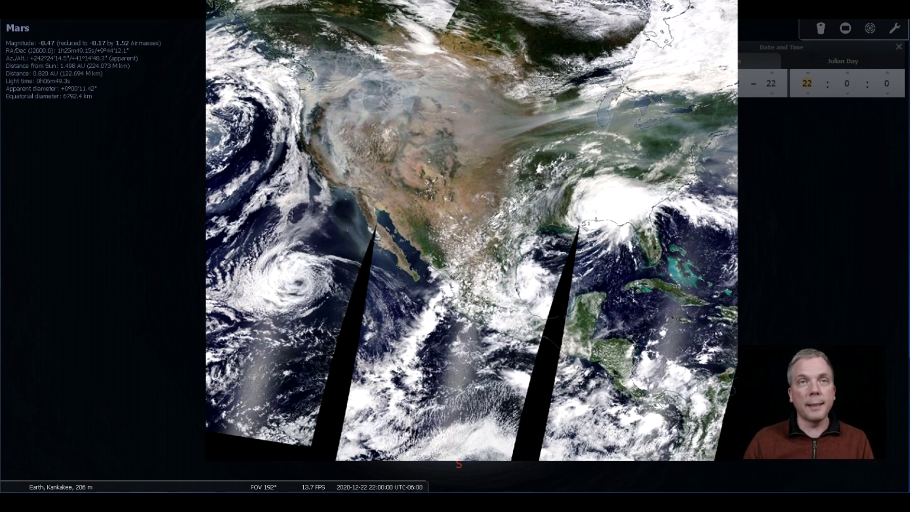
{"action": "key", "text": "Right"}
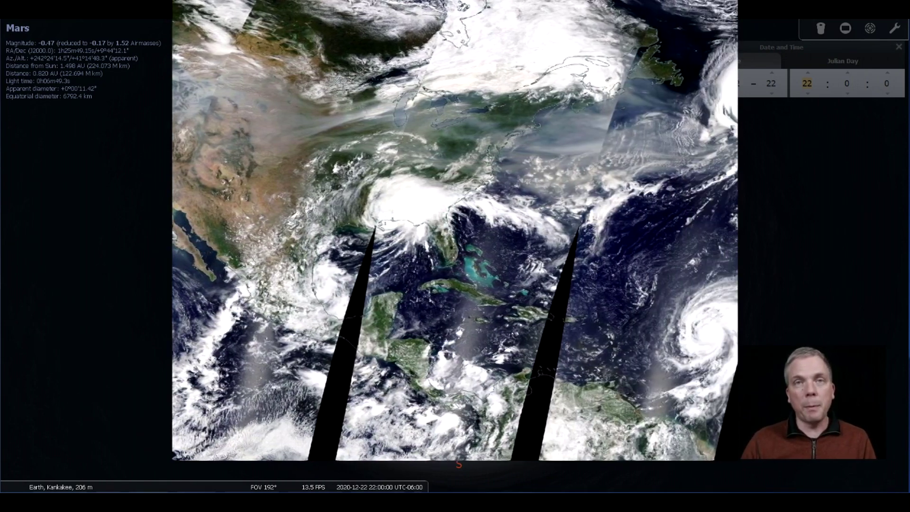